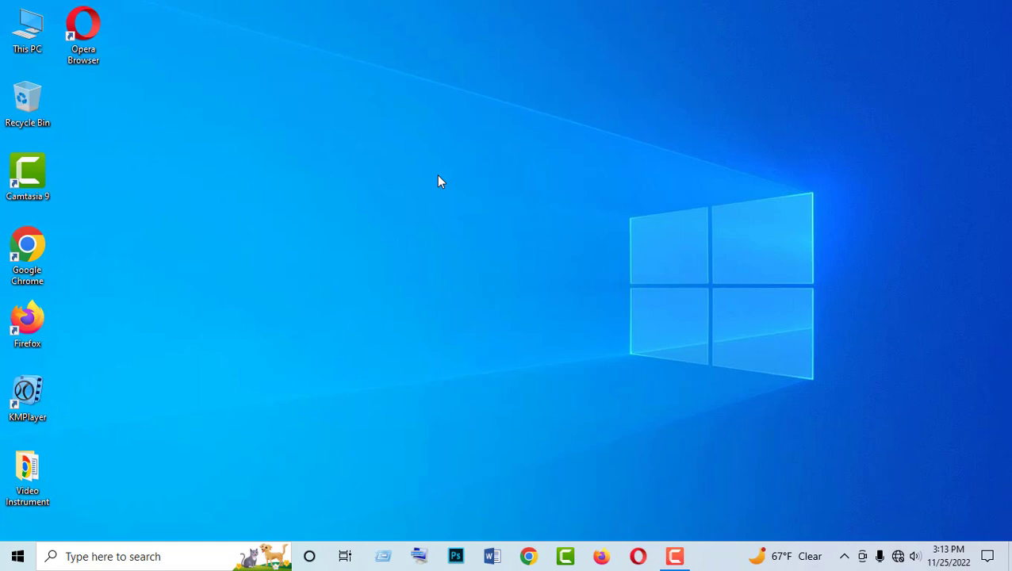
right_click(352, 174)
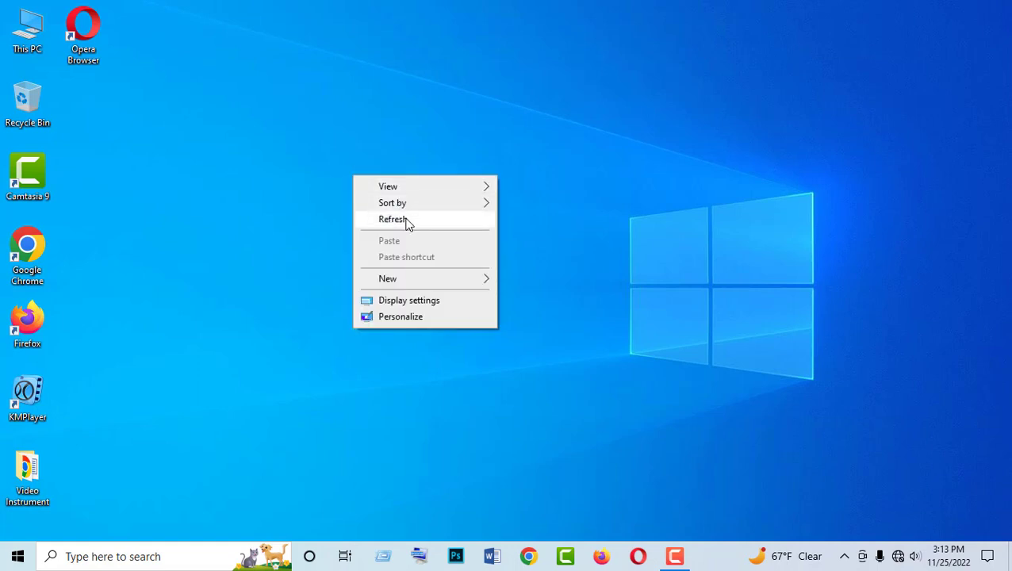
click(407, 222)
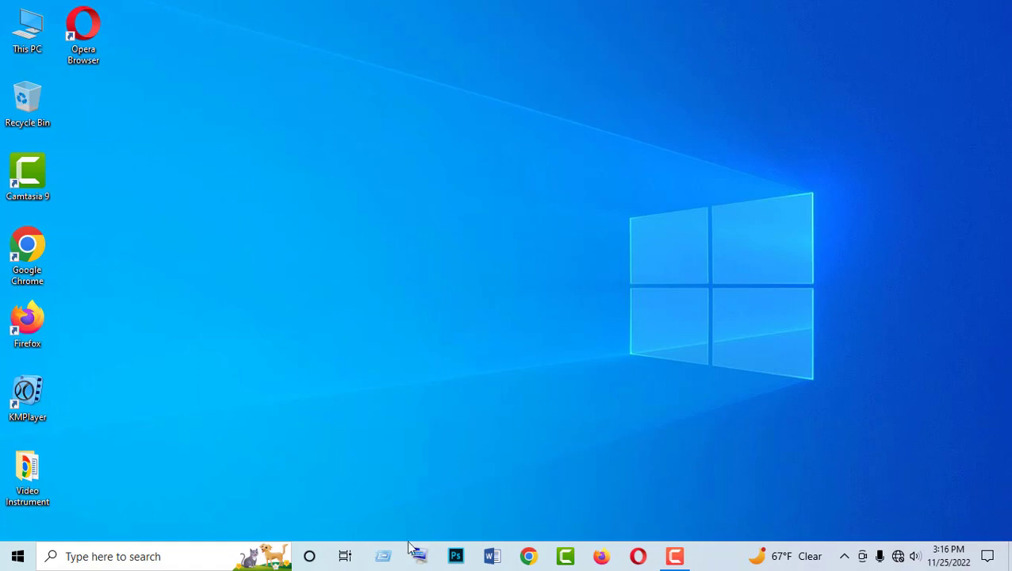
click(383, 556)
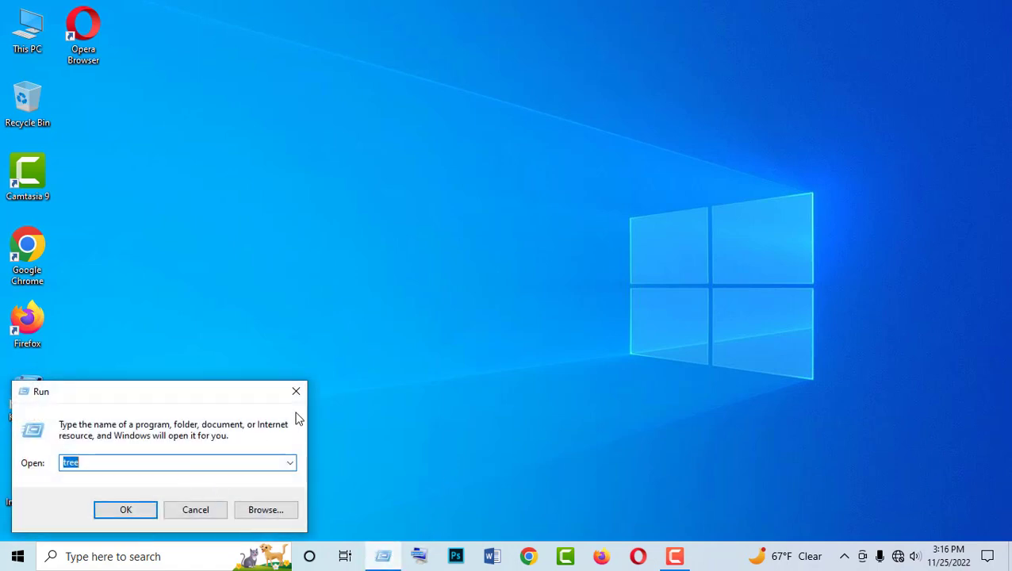
click(296, 391)
click(108, 555)
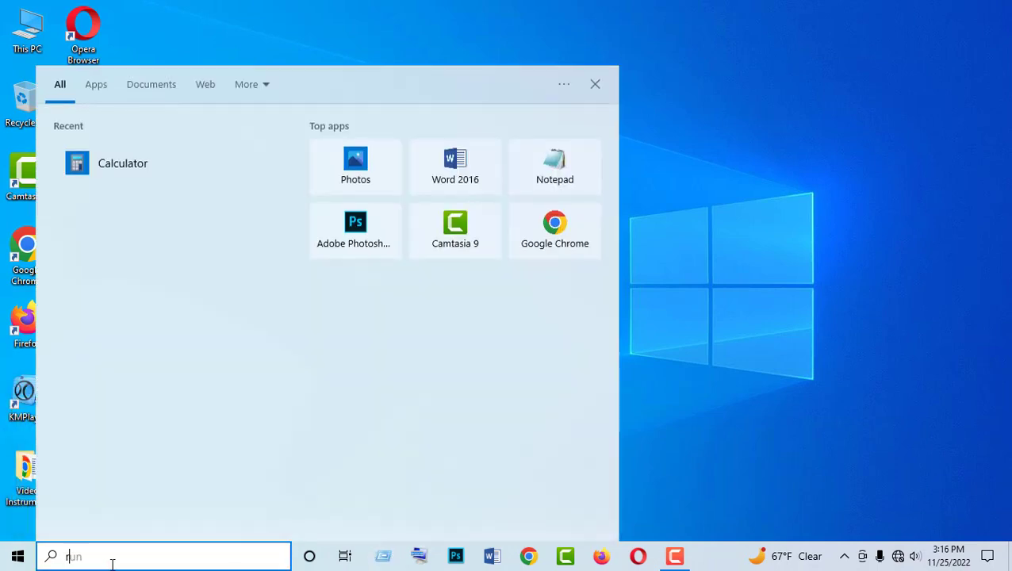
text(run)
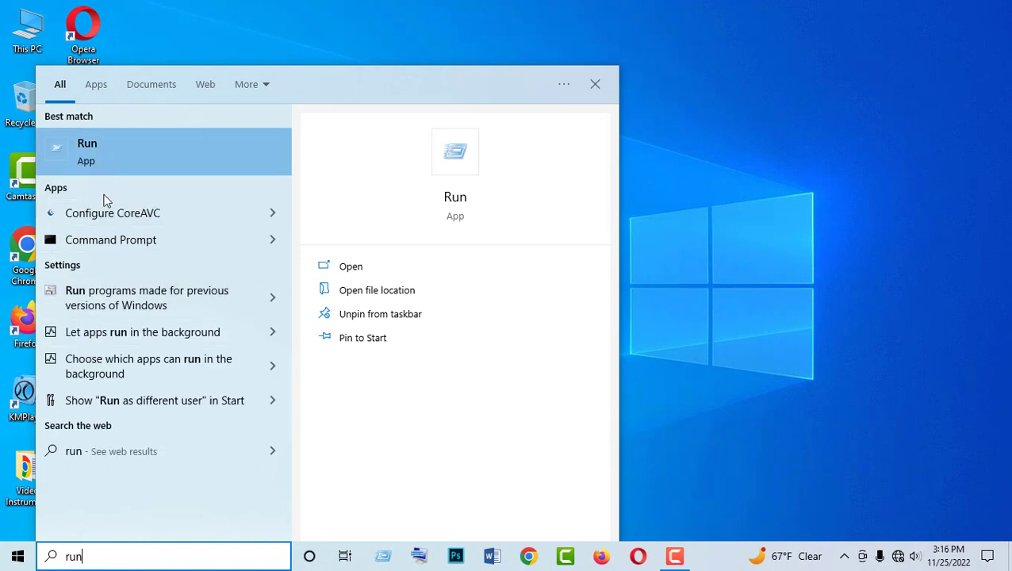
click(941, 306)
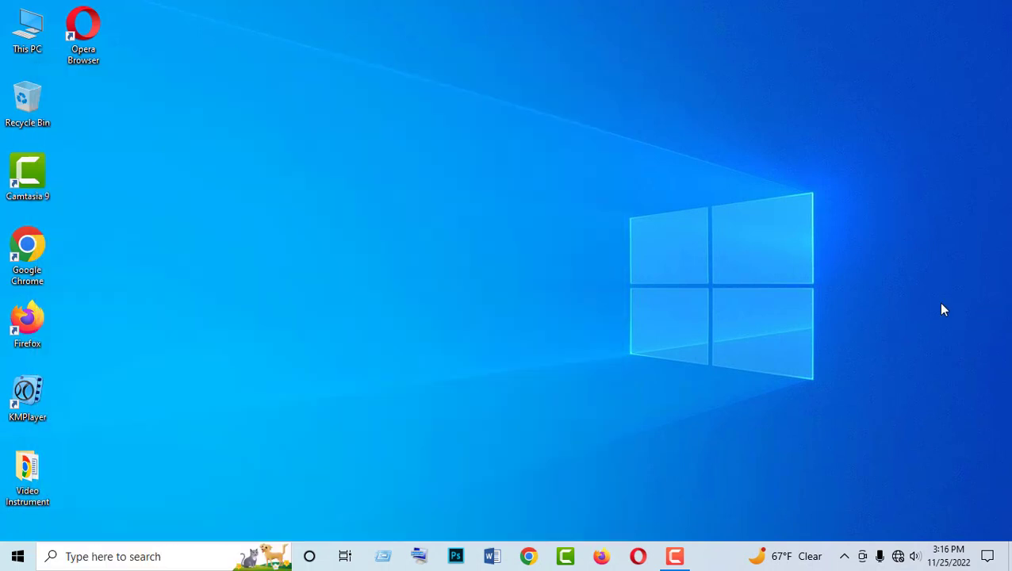
Open the Run dialog and replace its contents with the command "shutdown -s -t ", leaving the delay value open
right_click(15, 559)
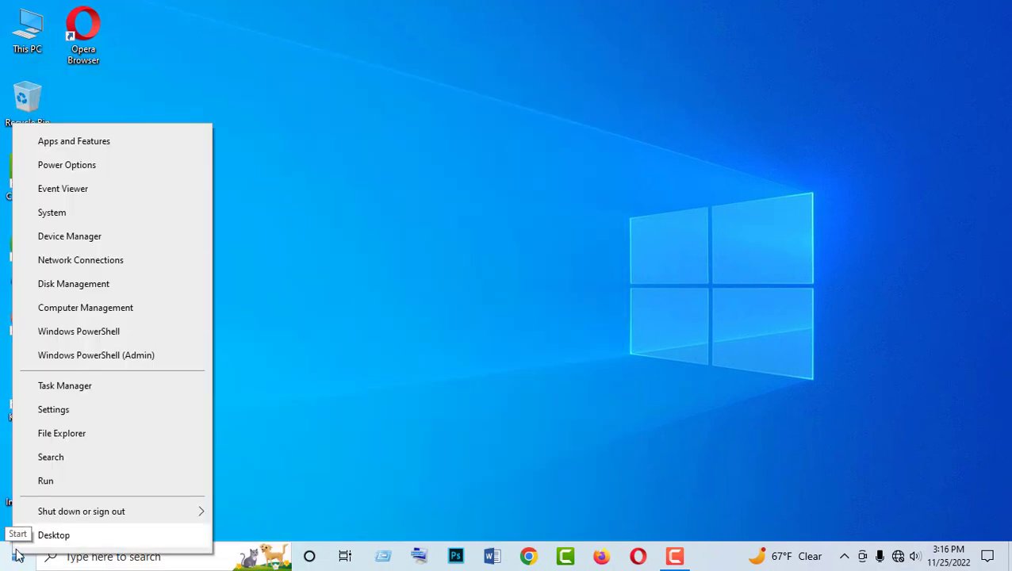
click(60, 485)
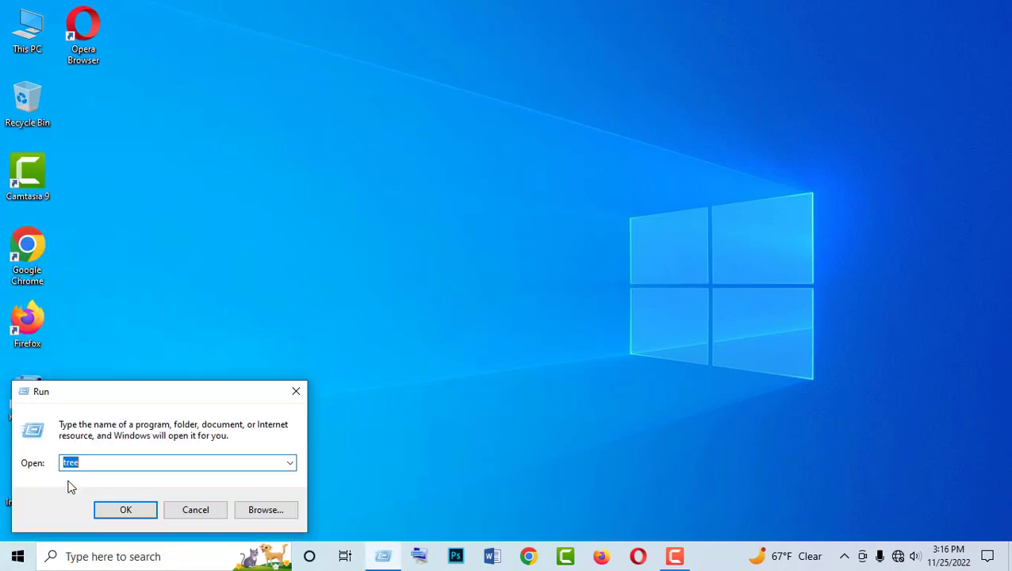
key(BackSpace)
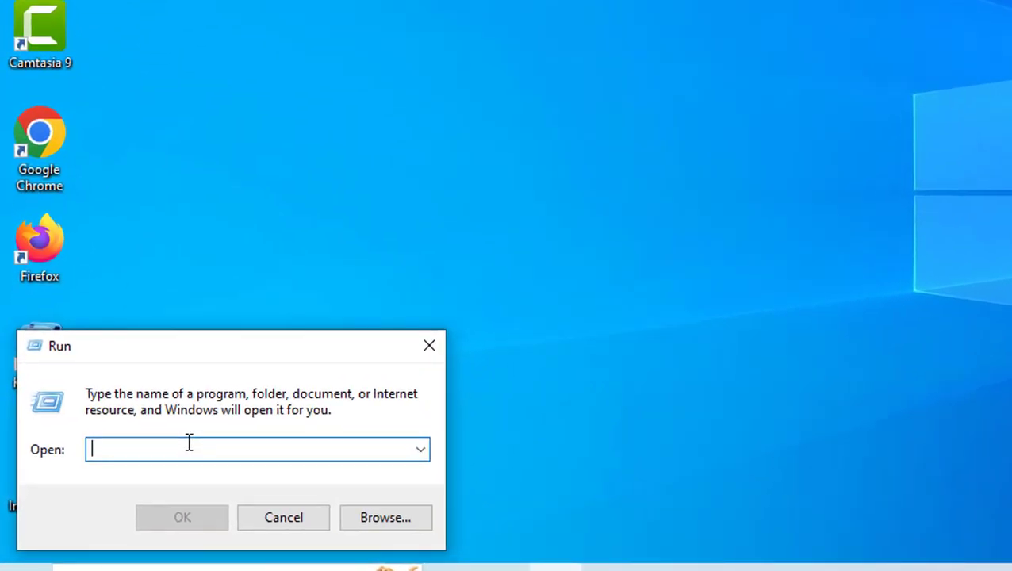
text(sh)
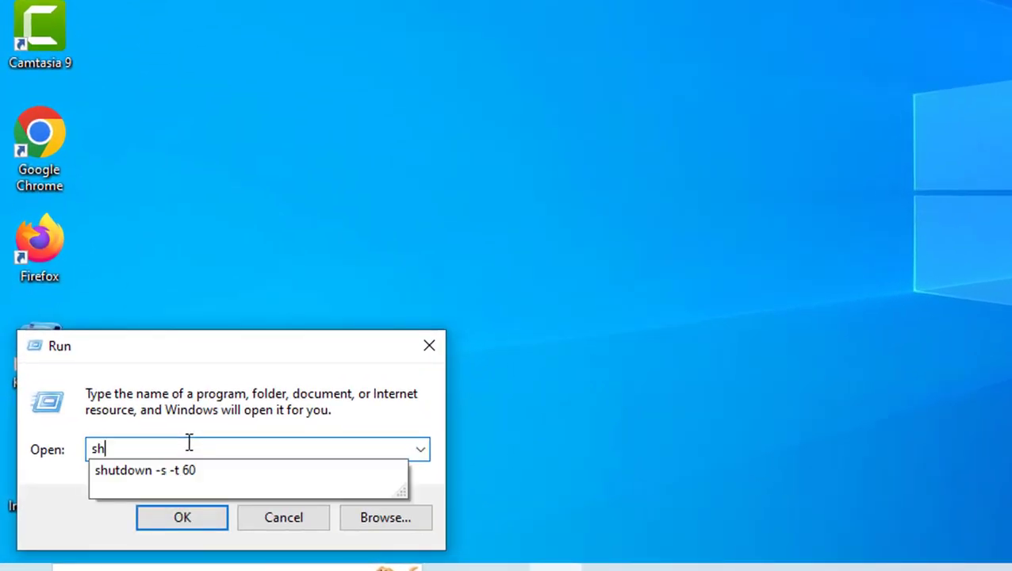
text(utdown -s)
text(-t)
click(205, 449)
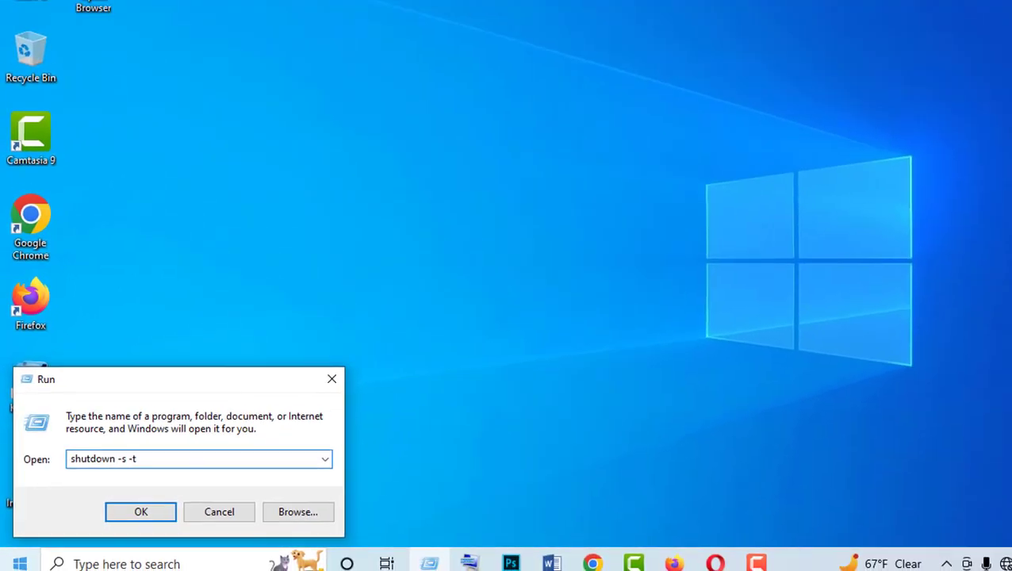
Switch to Calculator, multiply 60 by 60 in Standard mode and clear the calculation
key(super)
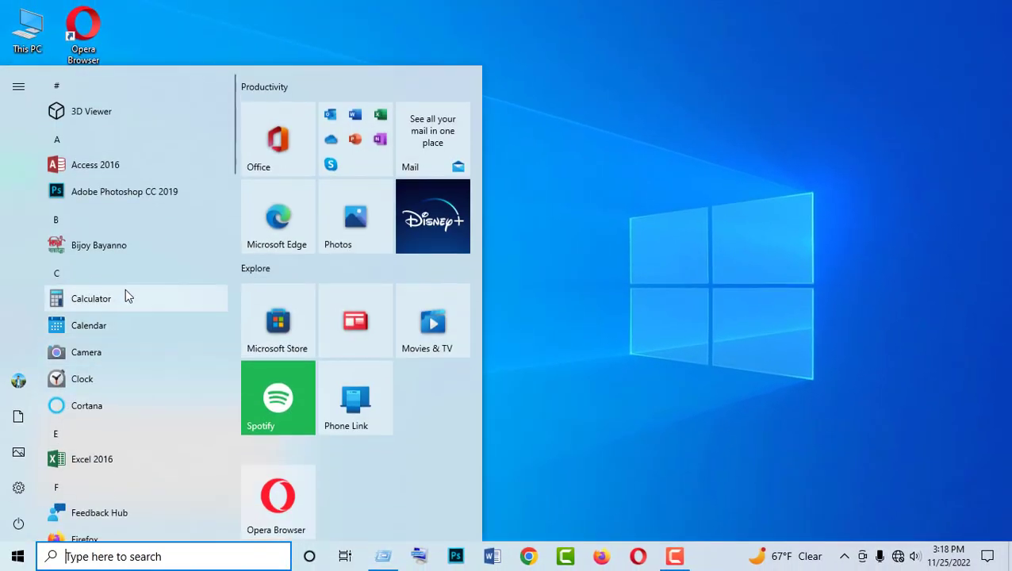
key(super)
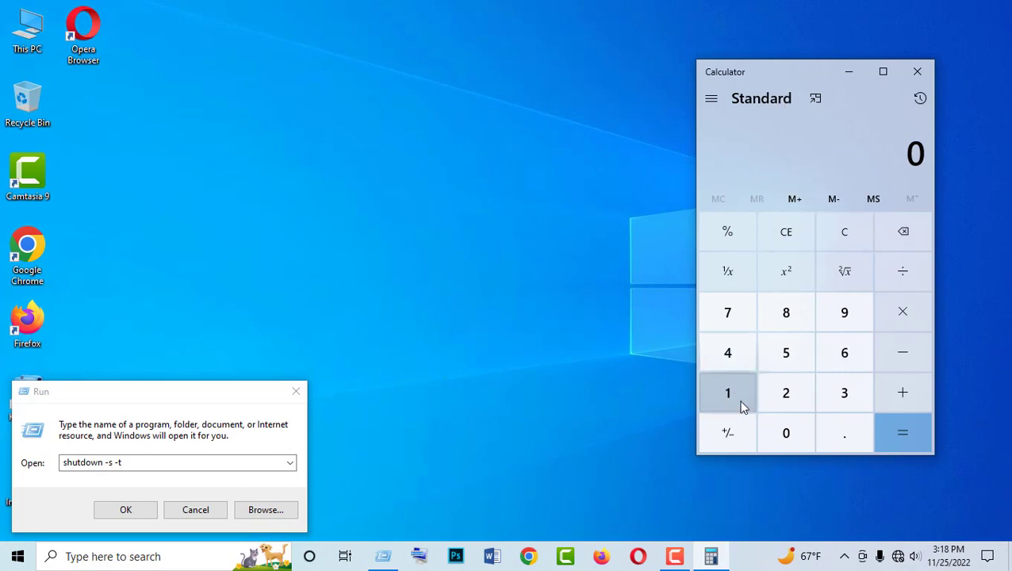
click(848, 356)
click(788, 432)
click(902, 313)
click(853, 357)
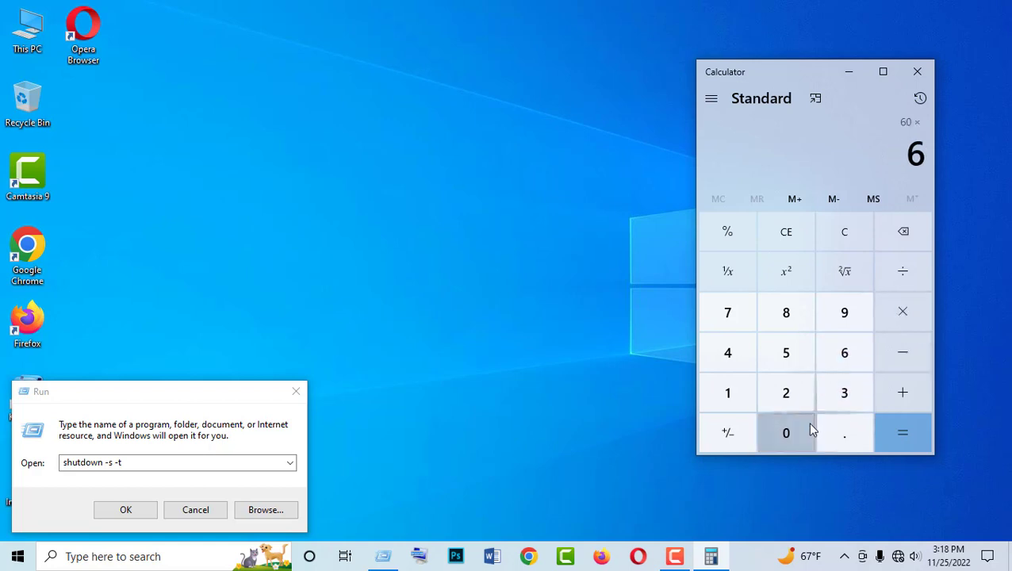
click(805, 428)
click(904, 433)
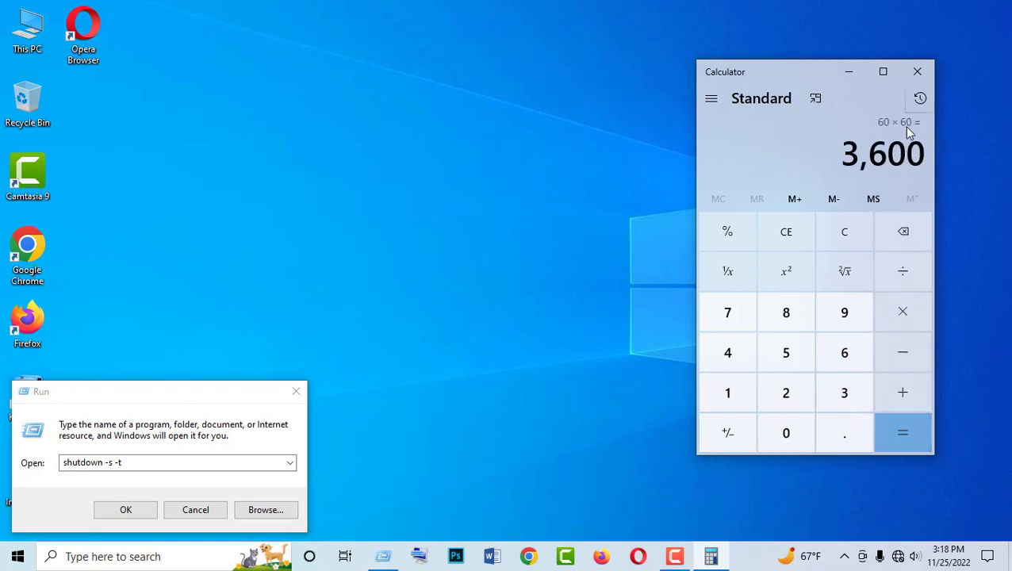
click(854, 232)
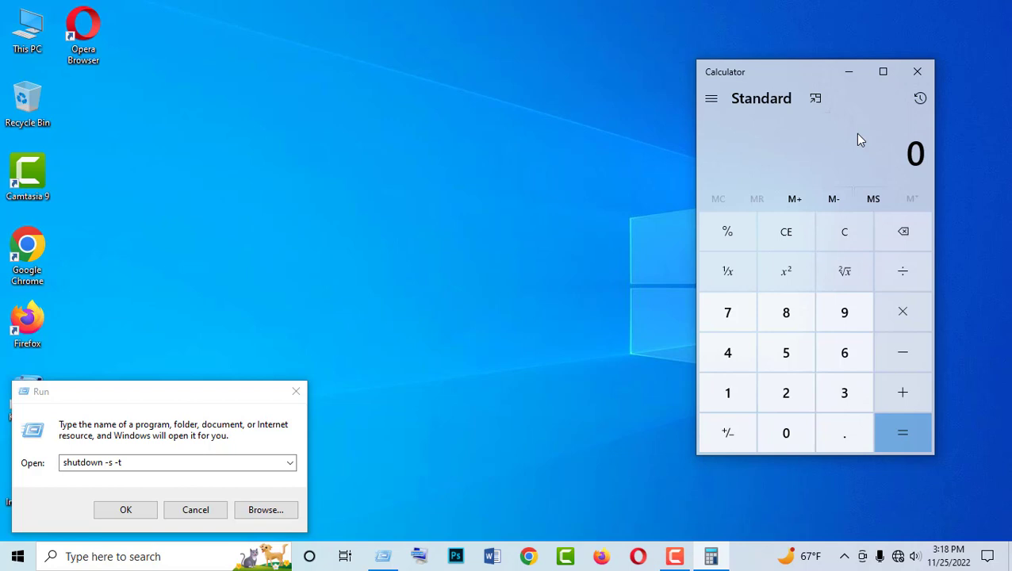
Convert 1 hour to seconds with the Time converter in the maximized Calculator, and return to the end of the Run command
click(884, 73)
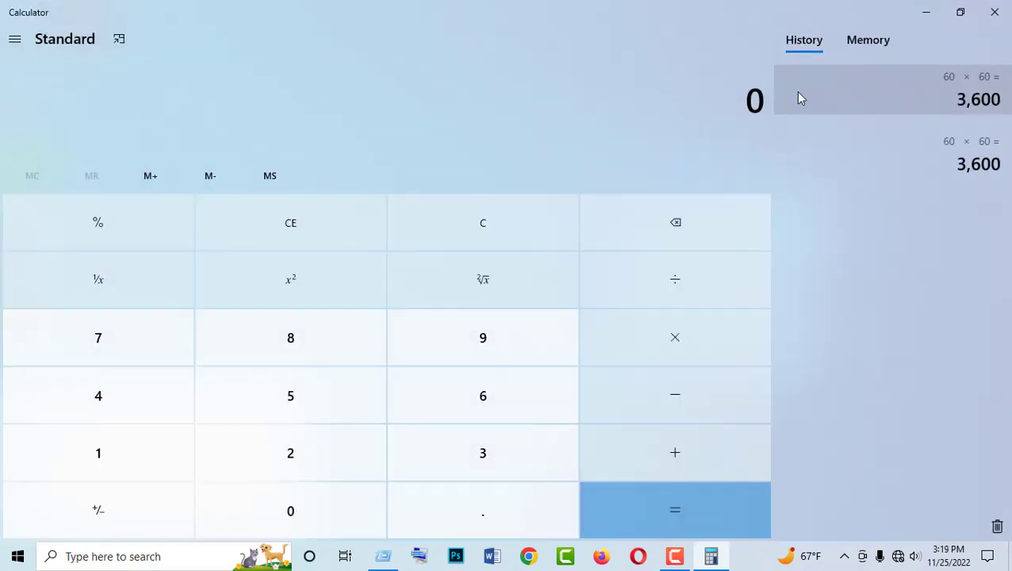
click(14, 42)
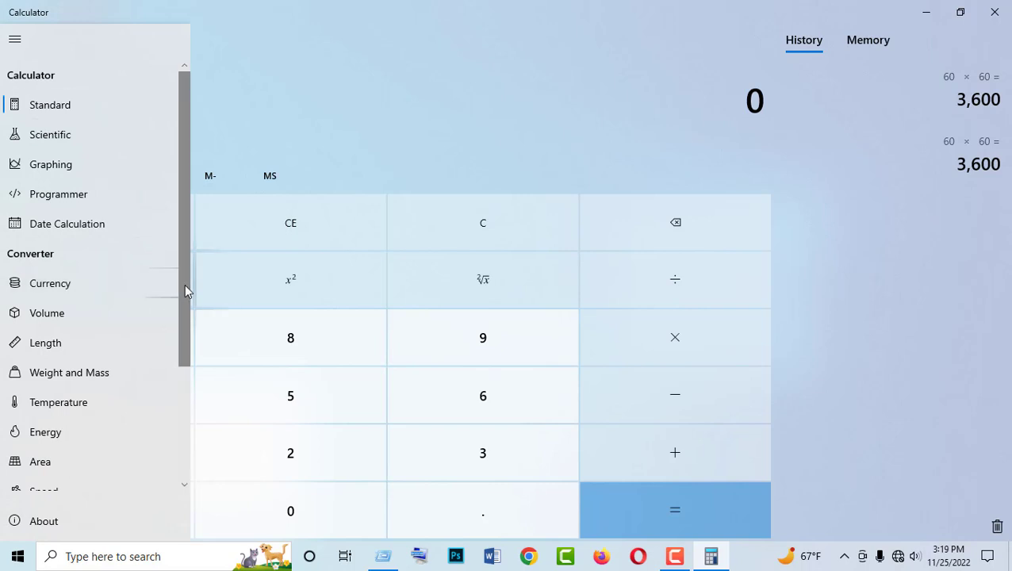
drag(184, 284, 184, 334)
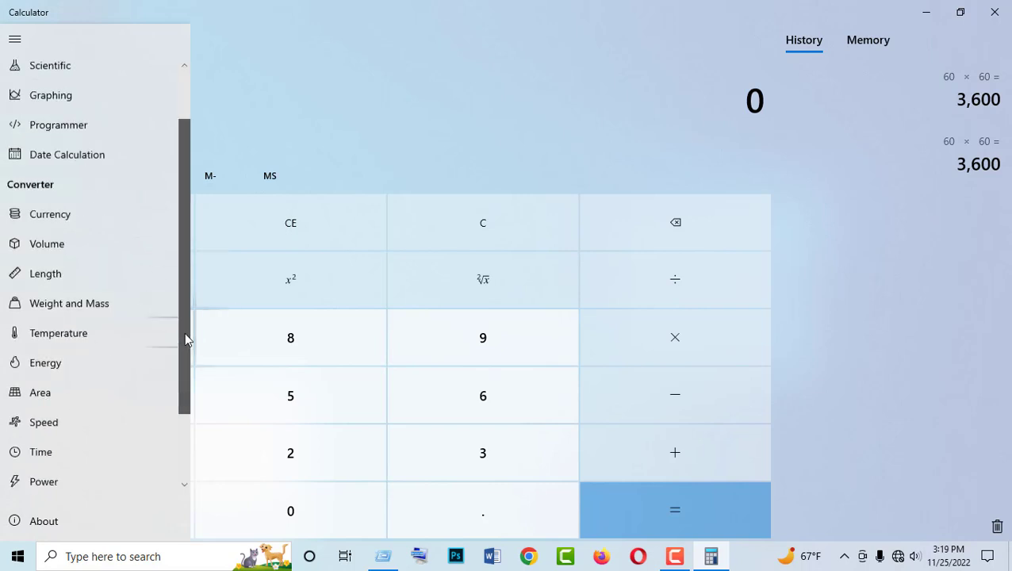
click(41, 452)
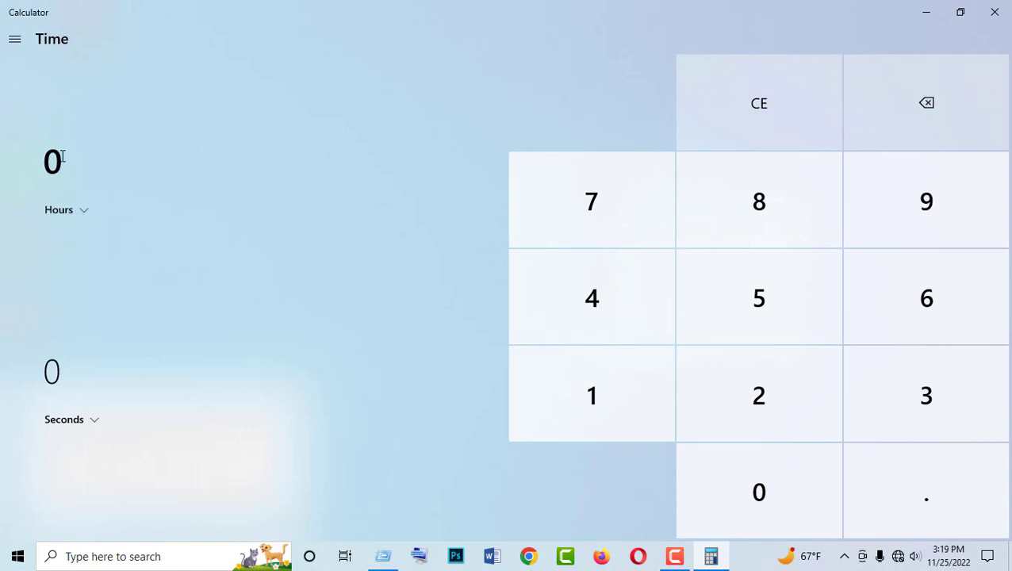
drag(64, 154, 45, 156)
text(1)
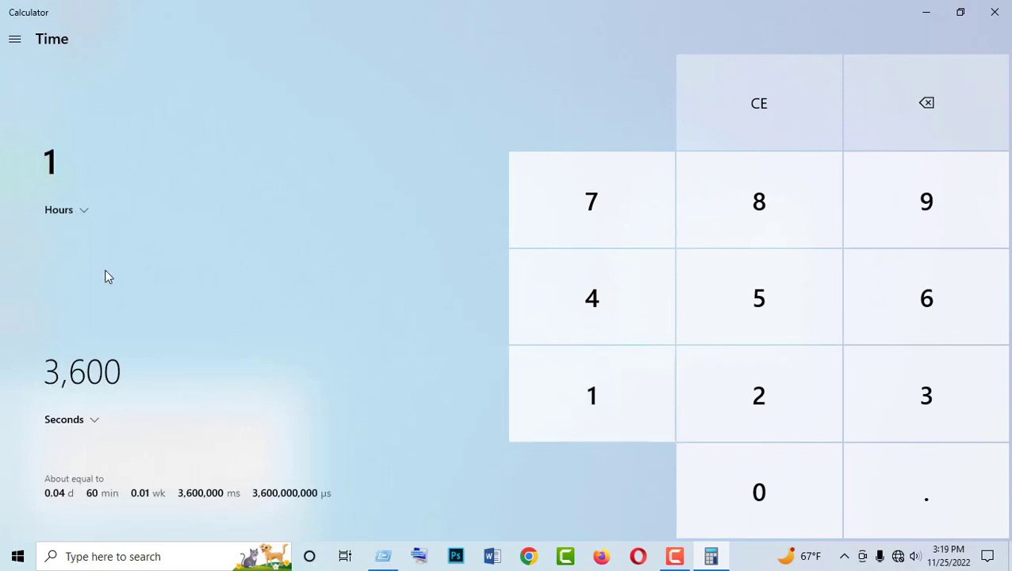
click(91, 421)
click(88, 401)
click(930, 13)
key(super+r)
click(140, 462)
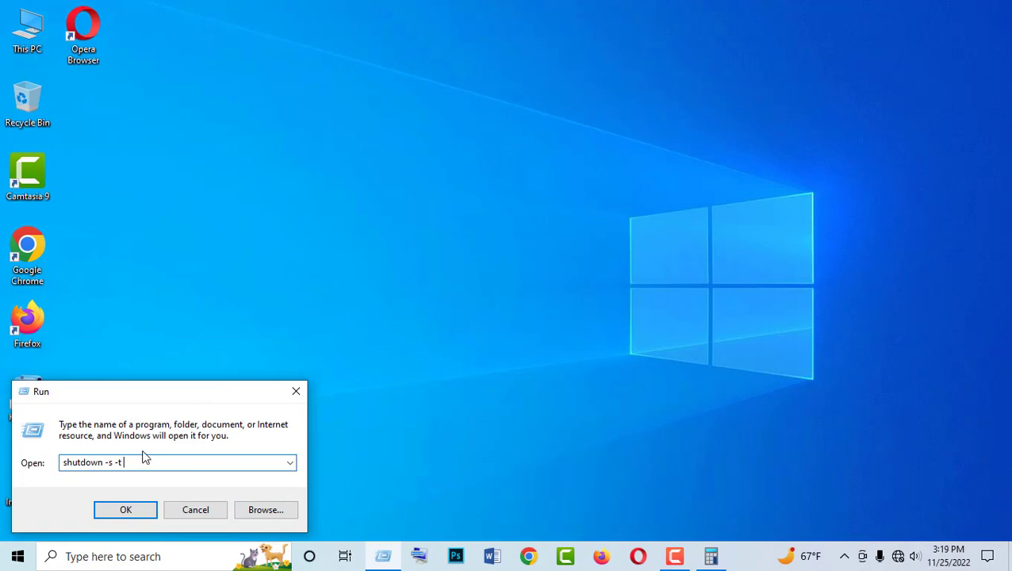
Switch back to Calculator and convert 2 hours to seconds in the Time converter
click(710, 547)
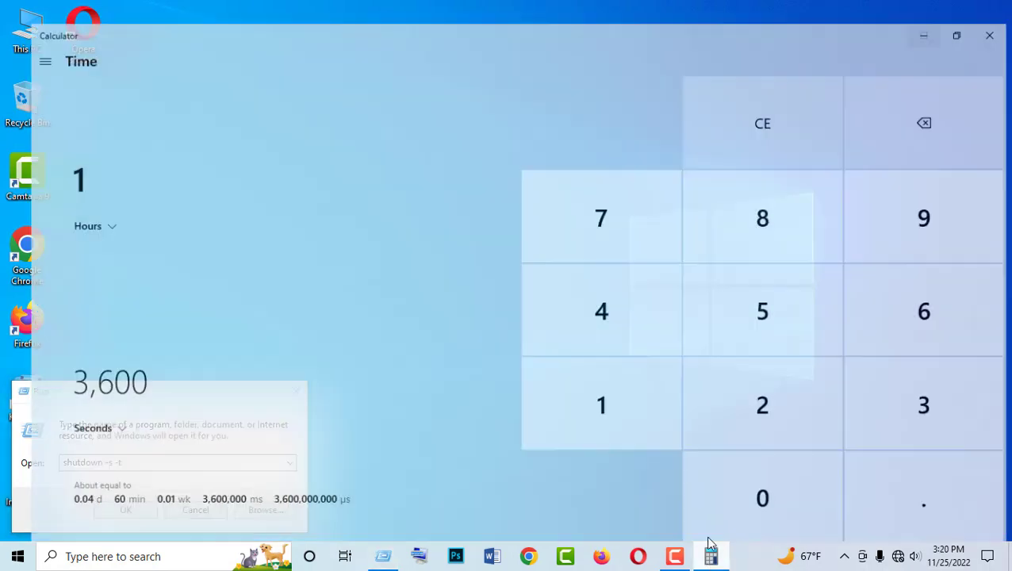
click(752, 135)
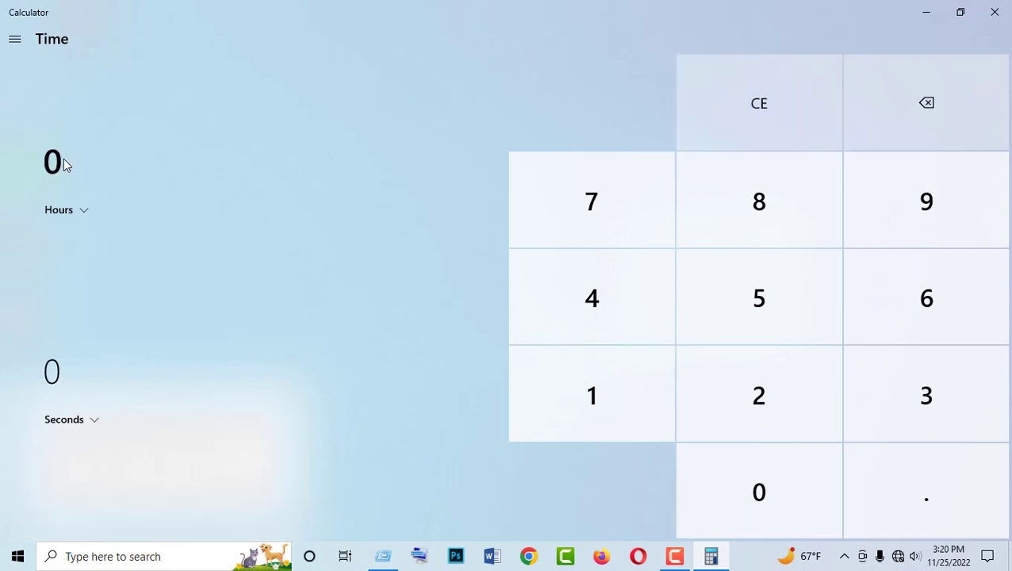
key(2)
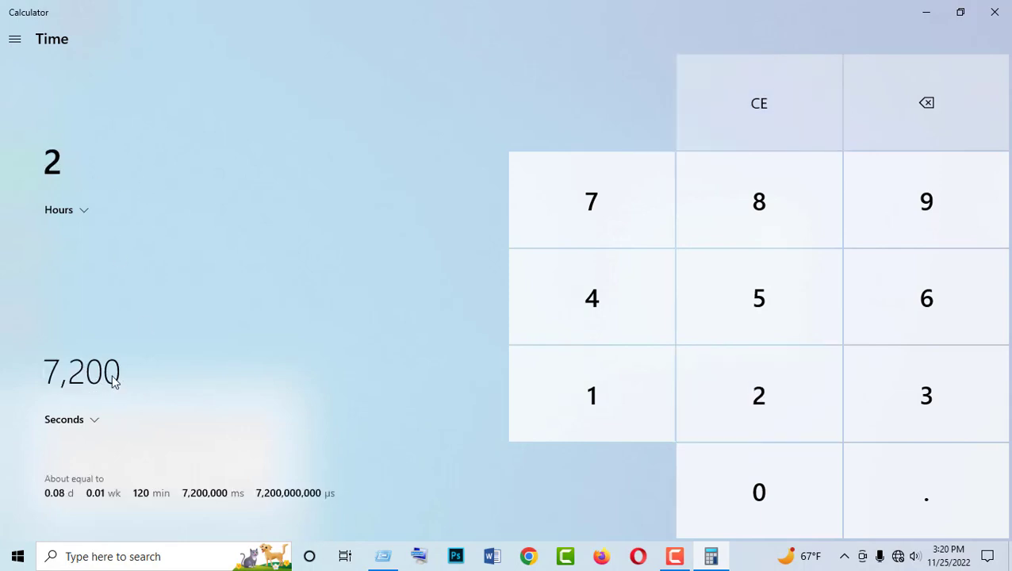
Switch to the Run dialog, try 7200 as the delay at the end of the shutdown command, and delete that value
click(927, 12)
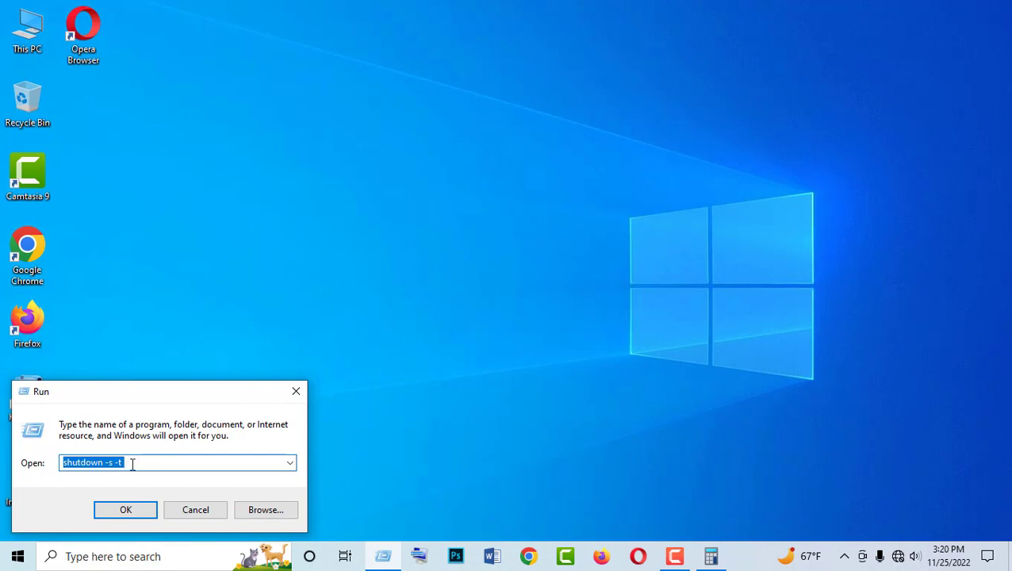
click(134, 463)
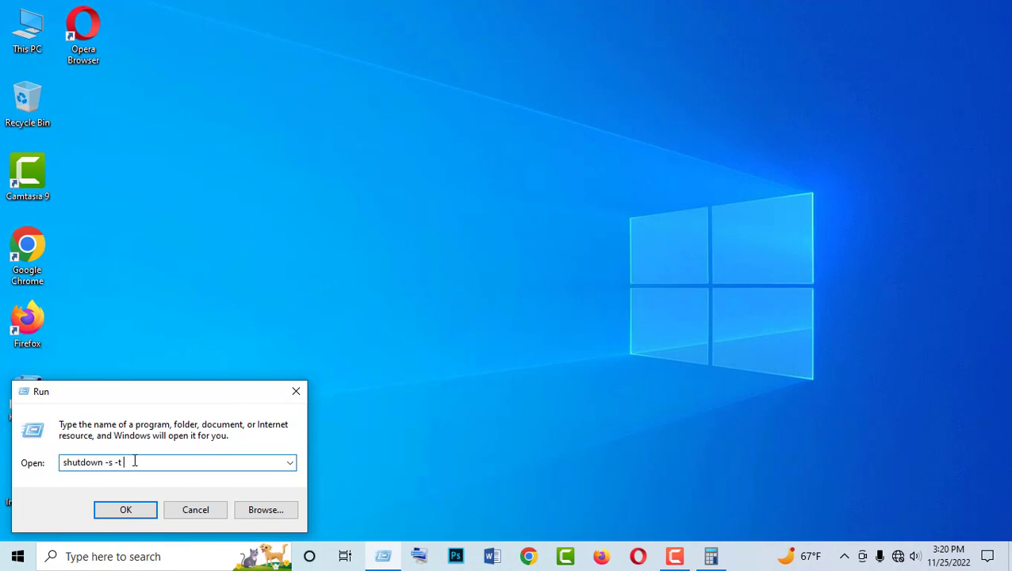
text(7200)
key(BackSpace)
key(BackSpace)
key(BackSpace)
key(BackSpace)
Switch to Calculator, change the Time converter's input unit to Minutes and convert 5 minutes to seconds
click(711, 556)
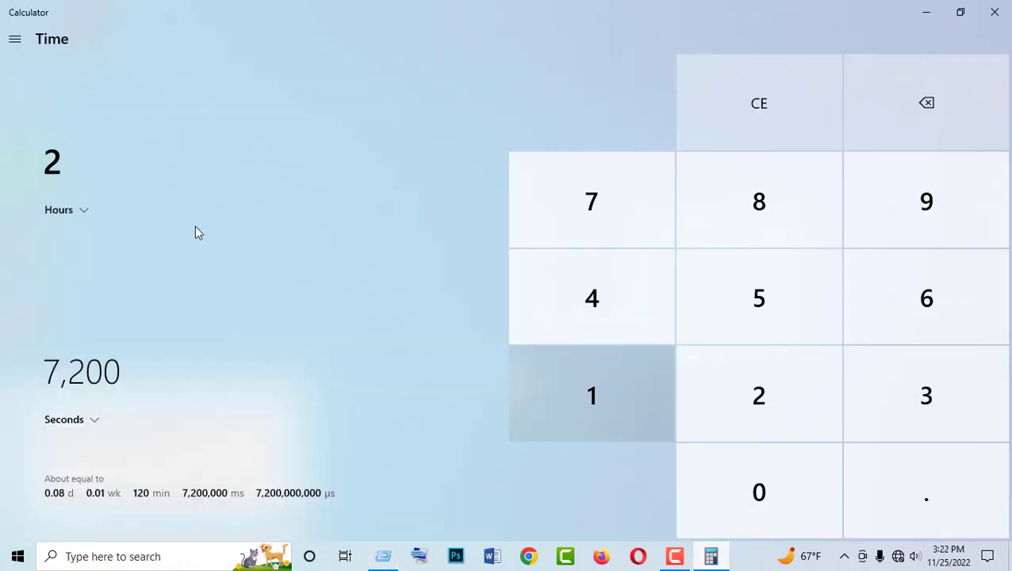
click(66, 208)
click(75, 185)
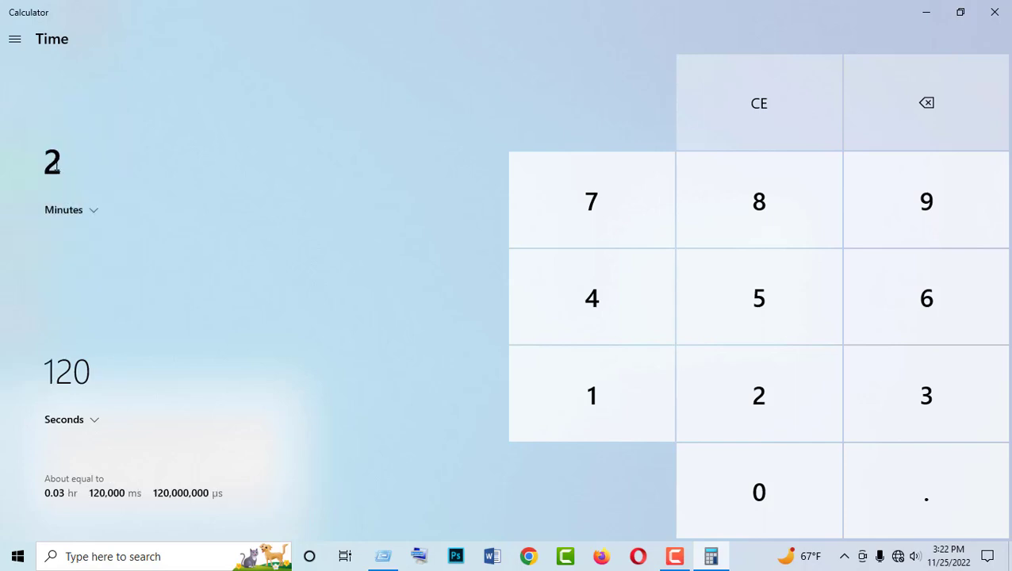
click(735, 134)
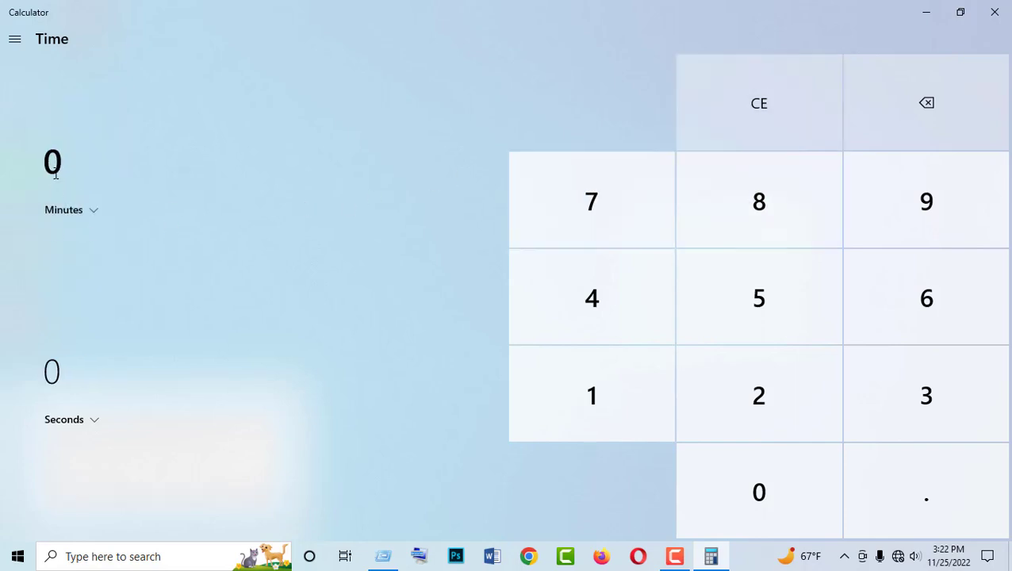
text(5)
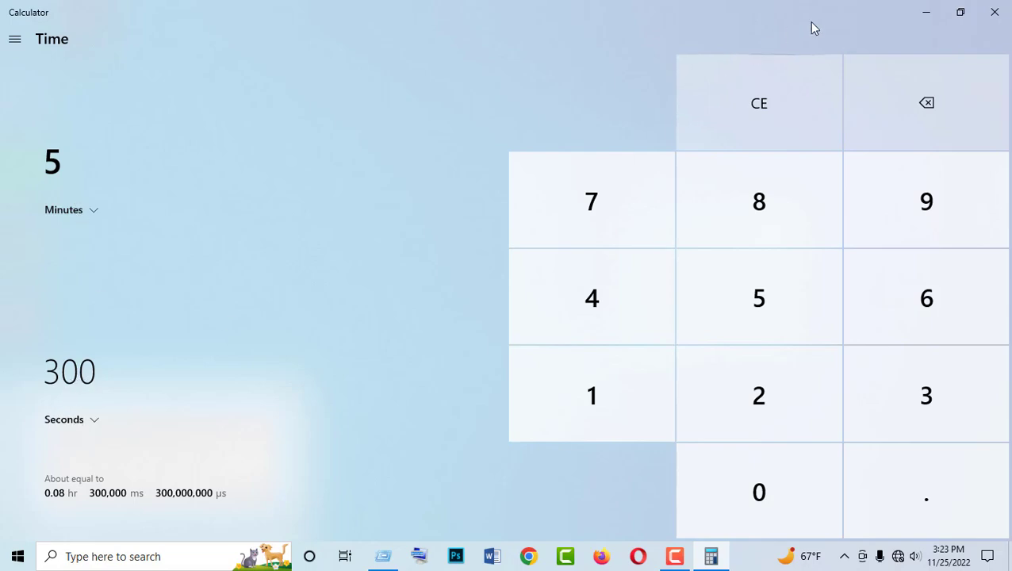
Complete the Run command as "shutdown -s -t 300", execute it and dismiss the sign-out notice
click(926, 12)
key(super+r)
click(138, 462)
text(300)
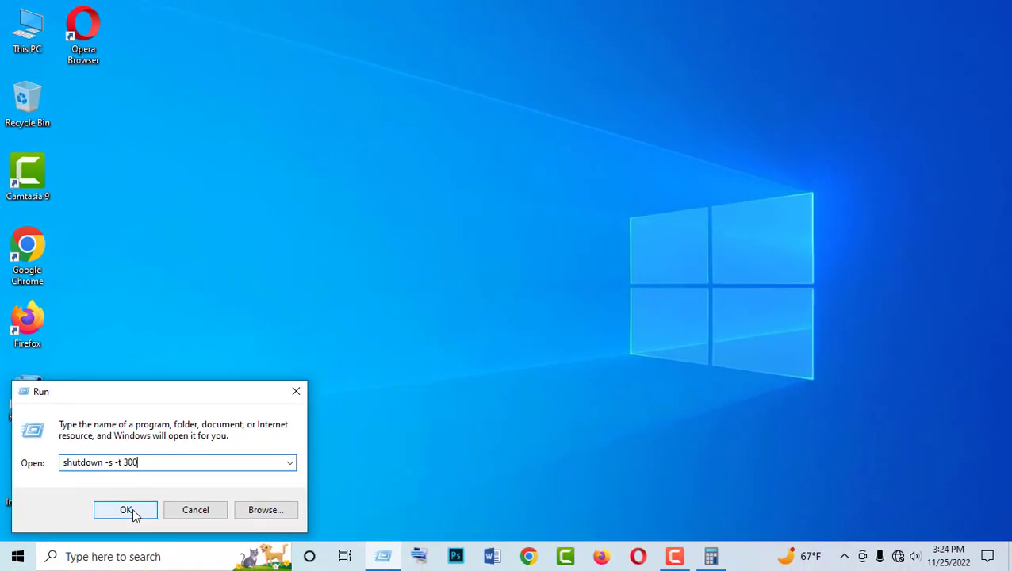
click(126, 509)
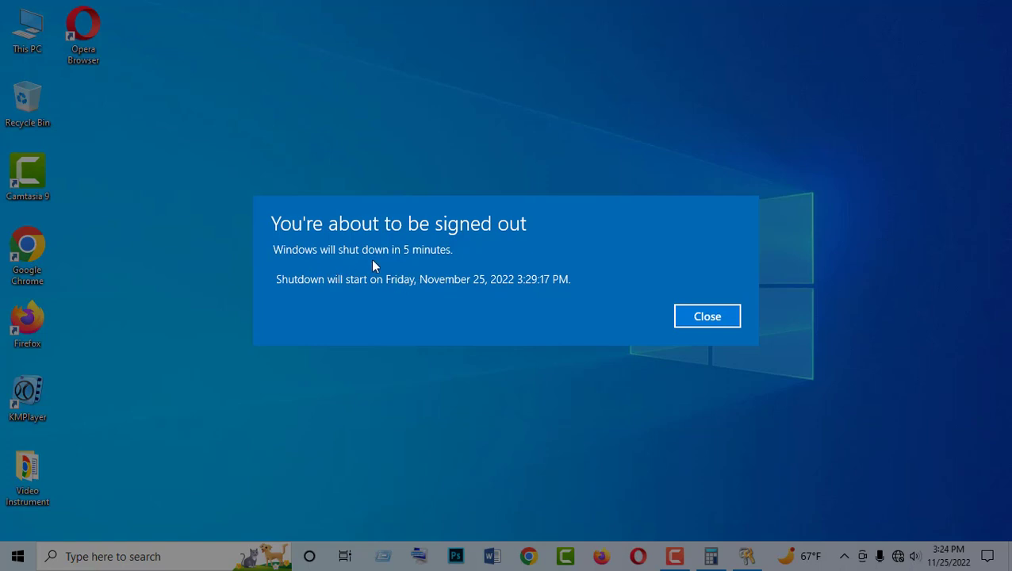
click(708, 319)
right_click(382, 213)
click(412, 257)
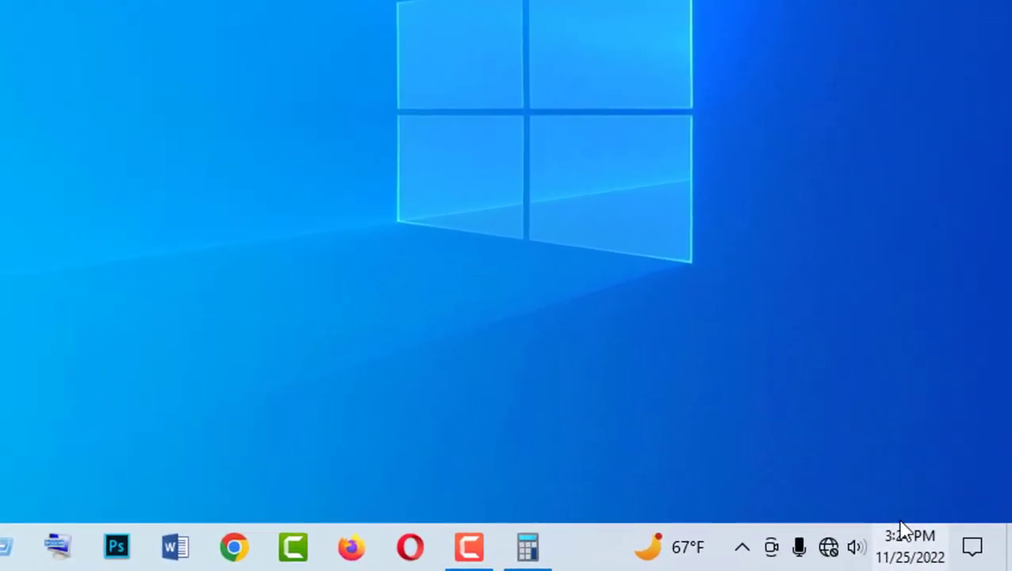
mouse_move(912, 548)
right_click(472, 222)
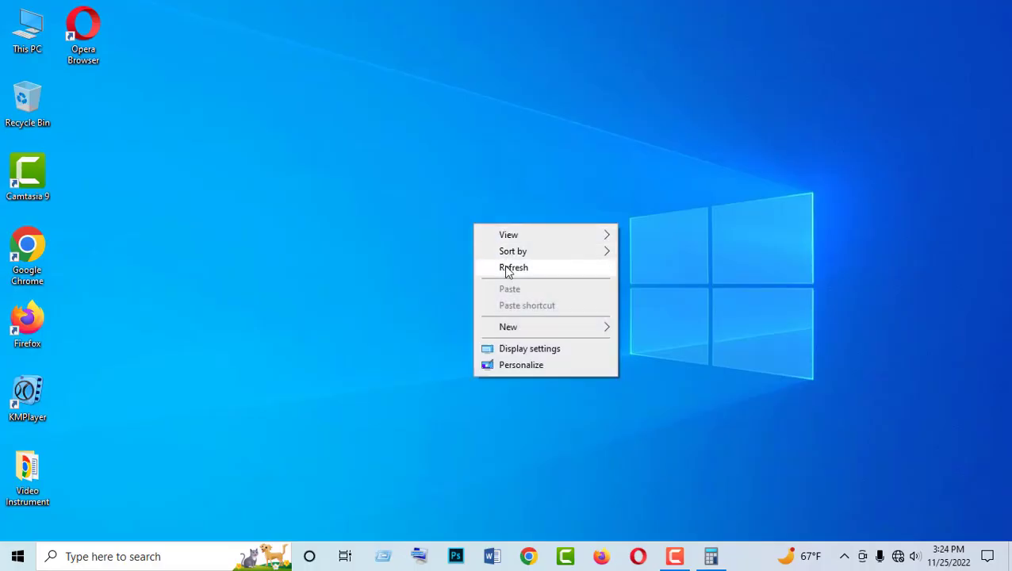
click(503, 266)
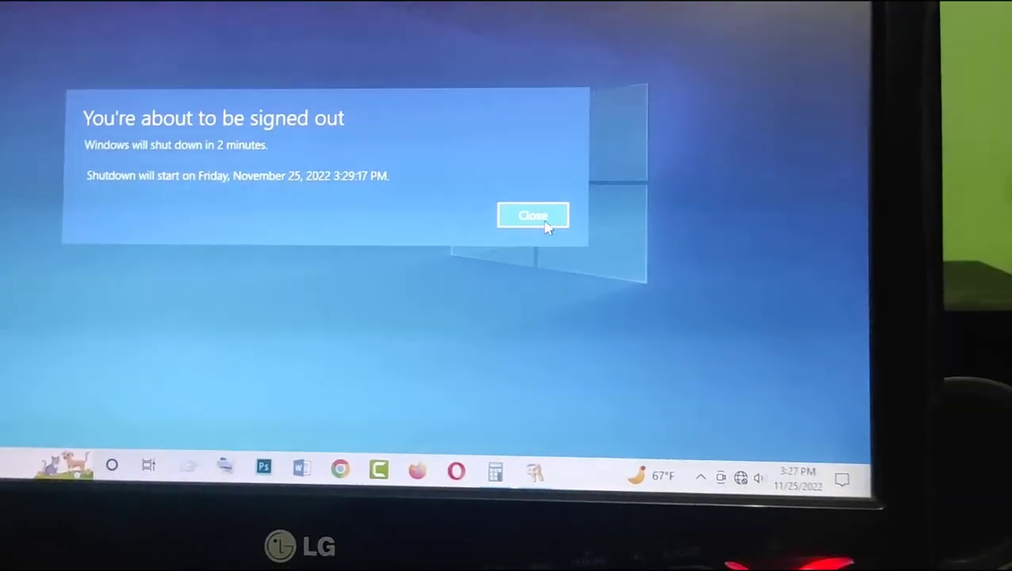
click(682, 266)
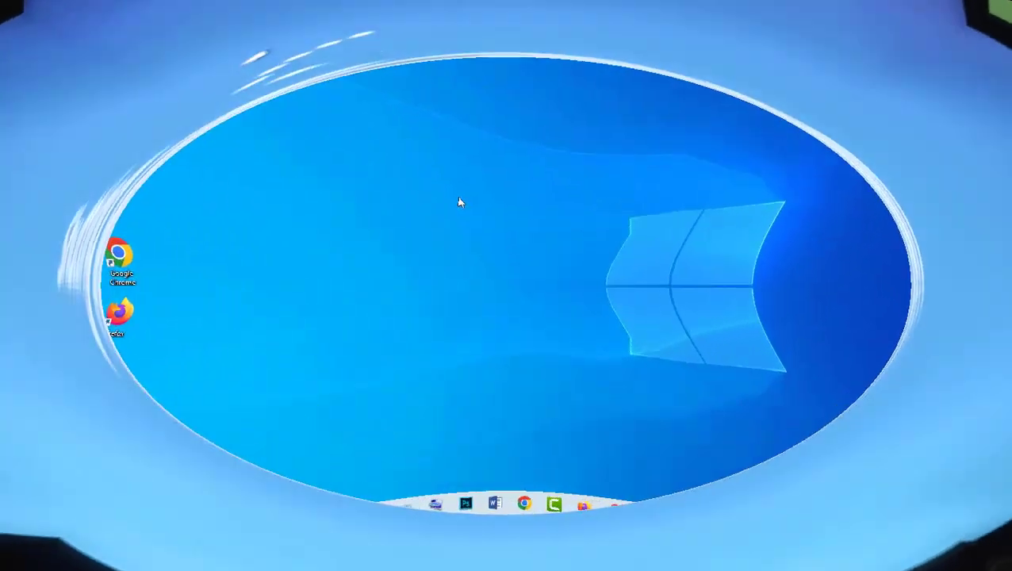
right_click(431, 152)
click(471, 197)
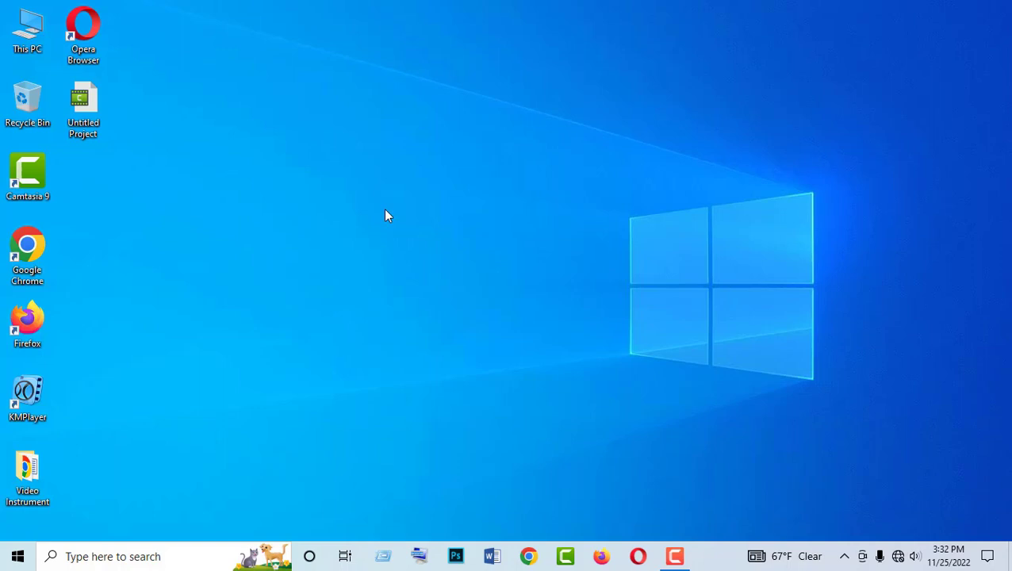
right_click(386, 183)
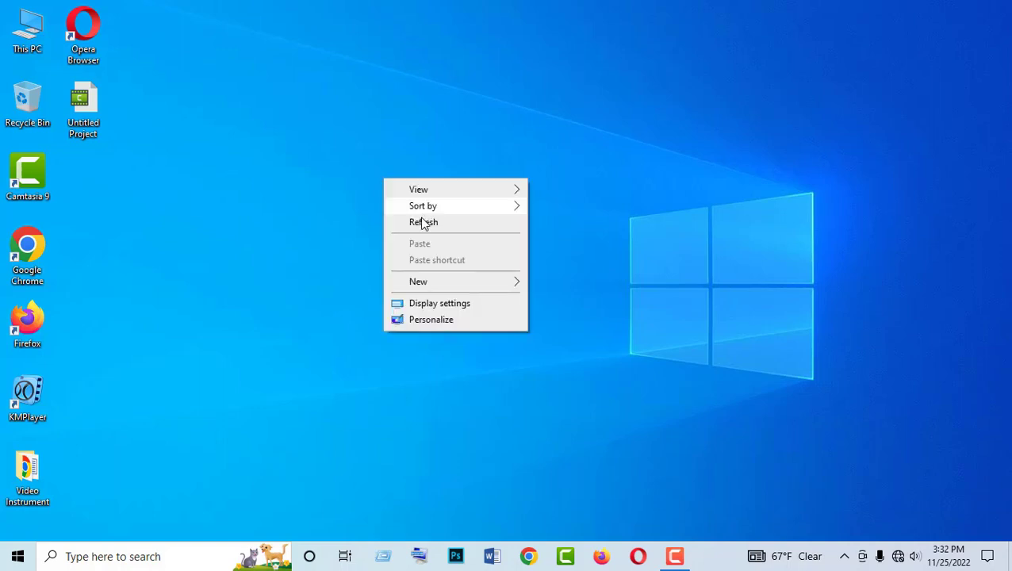
click(420, 223)
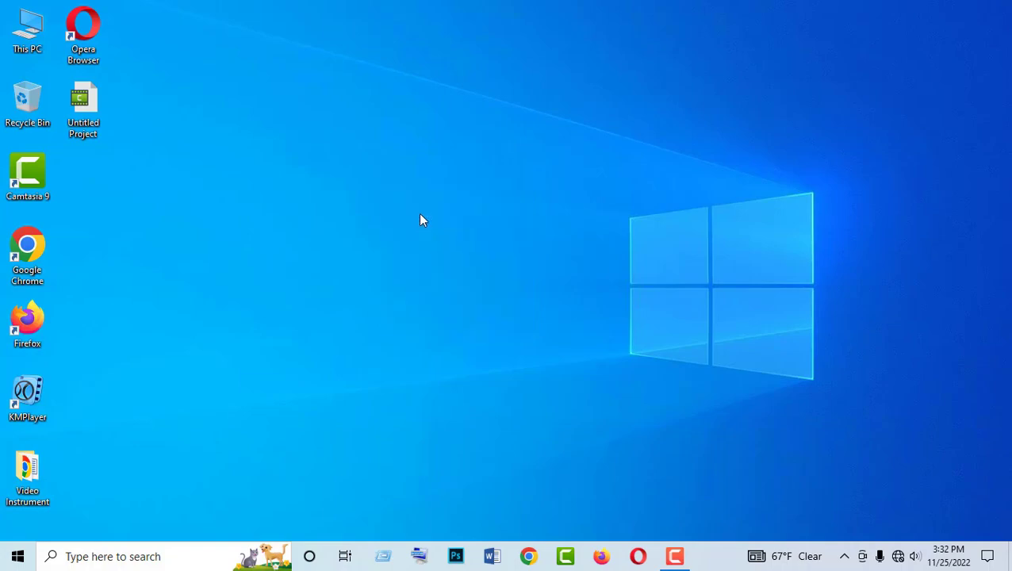